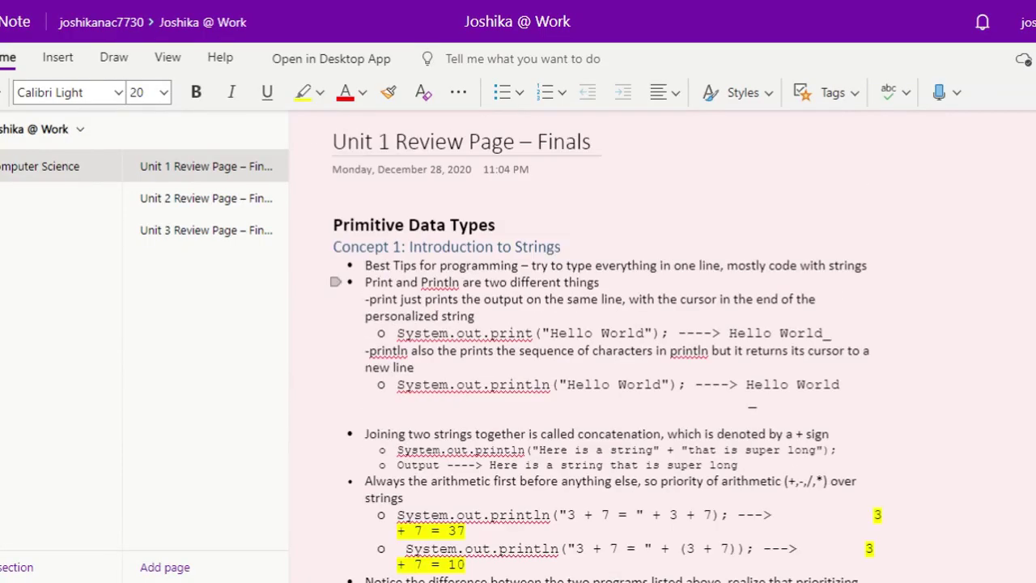
# Step: Scroll through the Unit 1 review notes in OneNote Online
pyautogui.scroll(-4, 715, 331)
pyautogui.click(486, 283)
pyautogui.scroll(-8, 620, 307)
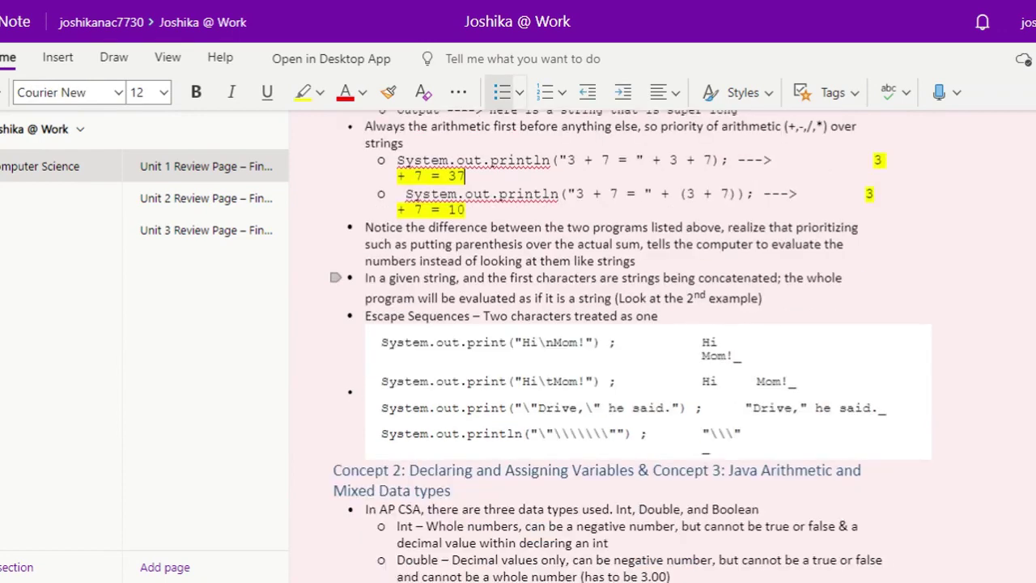
pyautogui.scroll(2, 620, 308)
pyautogui.scroll(-1, 619, 307)
pyautogui.scroll(-7, 620, 307)
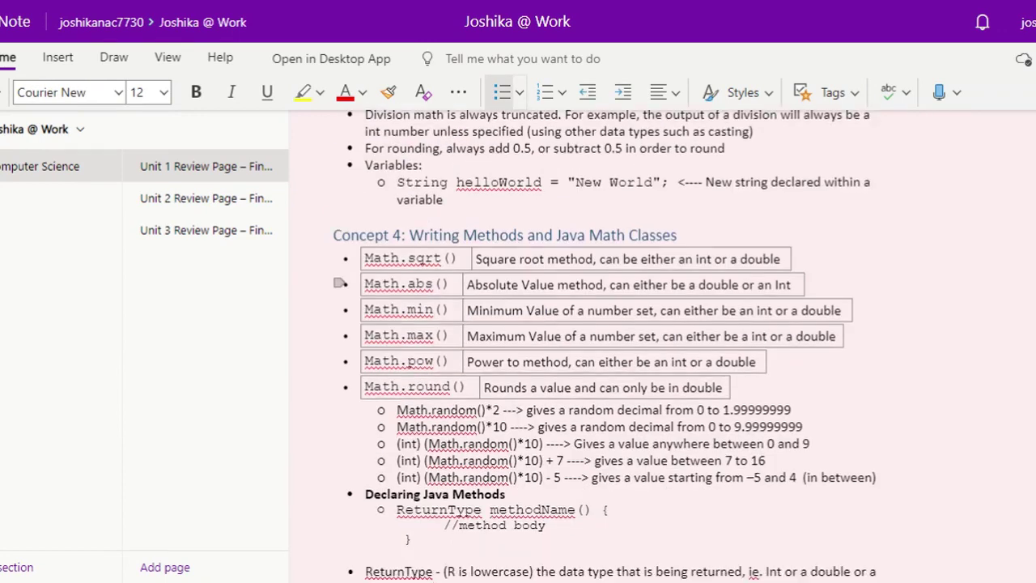
pyautogui.scroll(1, 619, 307)
pyautogui.moveTo(369, 326); pyautogui.dragTo(419, 251)
# Step: Open the Unit 2 Review Page – Finals and scroll down to the If-Statements notes
pyautogui.scroll(-6, 419, 251)
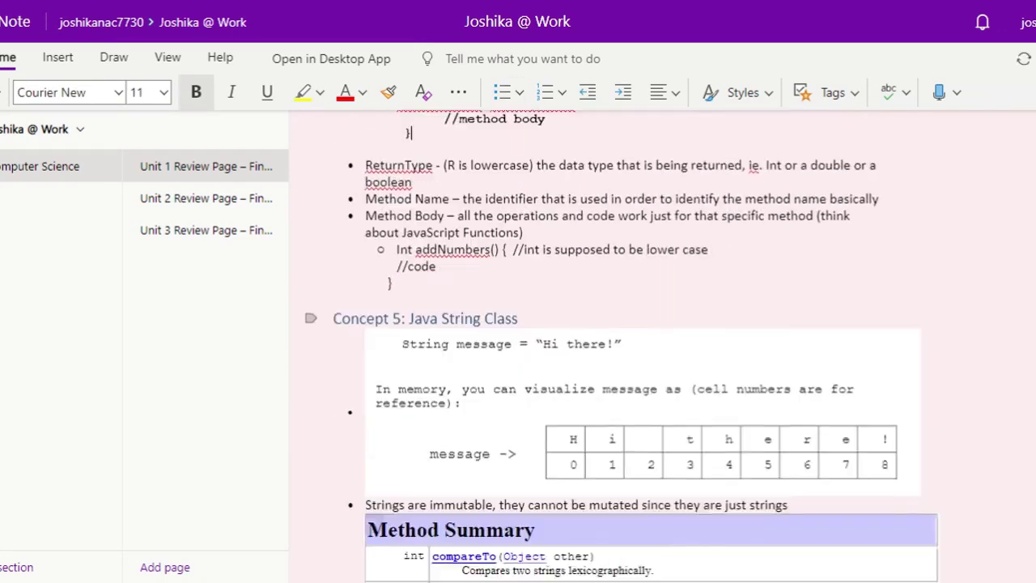
pyautogui.click(203, 199)
pyautogui.scroll(-2, 723, 331)
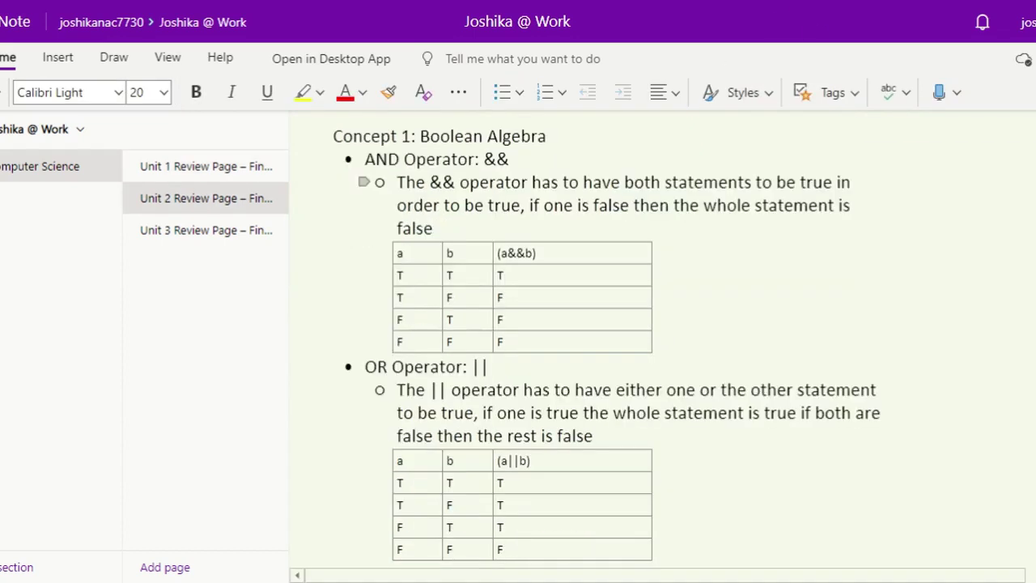
pyautogui.scroll(-2, 724, 331)
pyautogui.moveTo(687, 299); pyautogui.dragTo(744, 323)
pyautogui.click(728, 324)
pyautogui.scroll(-4, 728, 324)
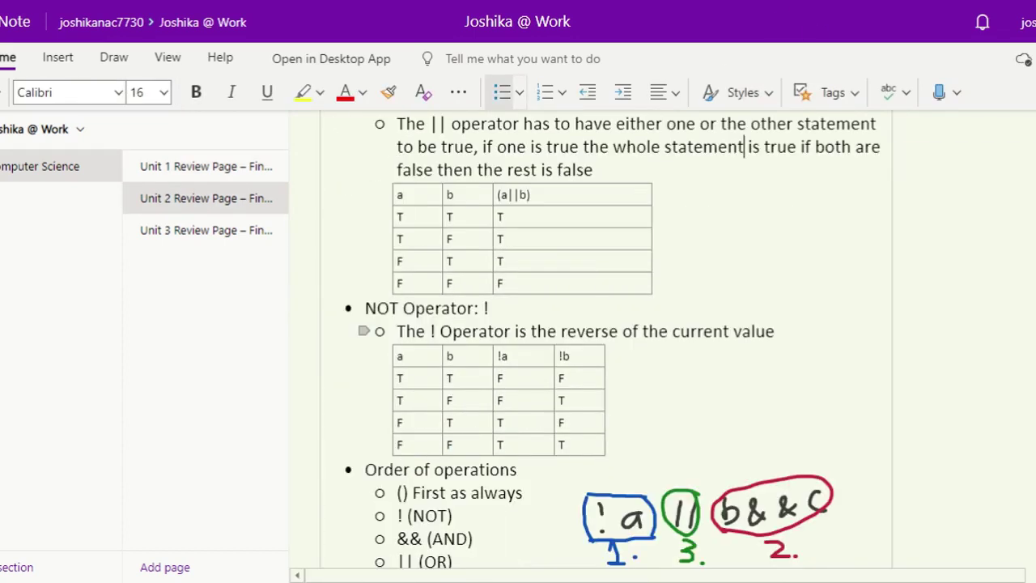
pyautogui.scroll(-3, 620, 340)
pyautogui.scroll(3, 677, 374)
pyautogui.click(677, 375)
pyautogui.scroll(-4, 677, 375)
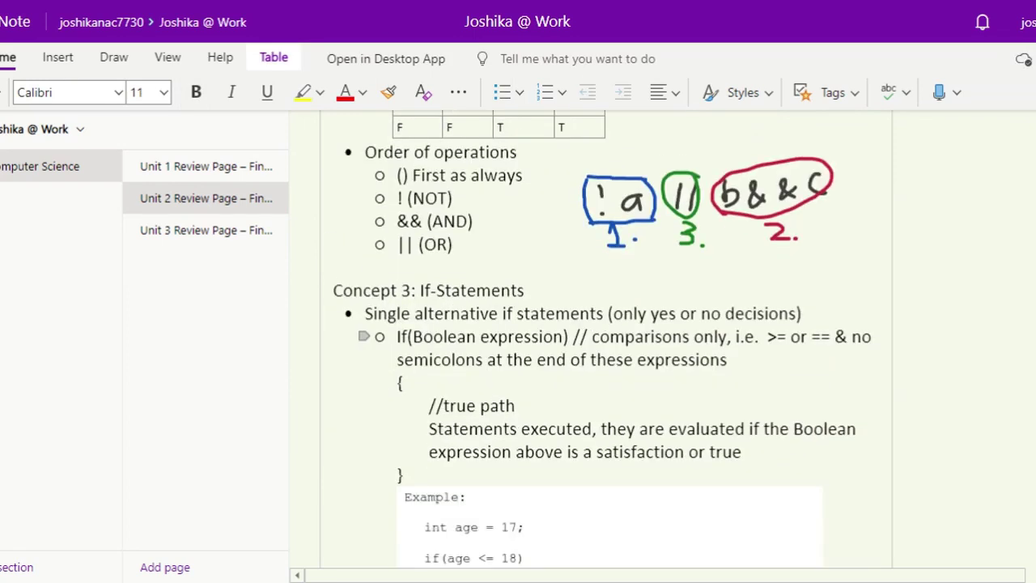
pyautogui.scroll(-2, 615, 338)
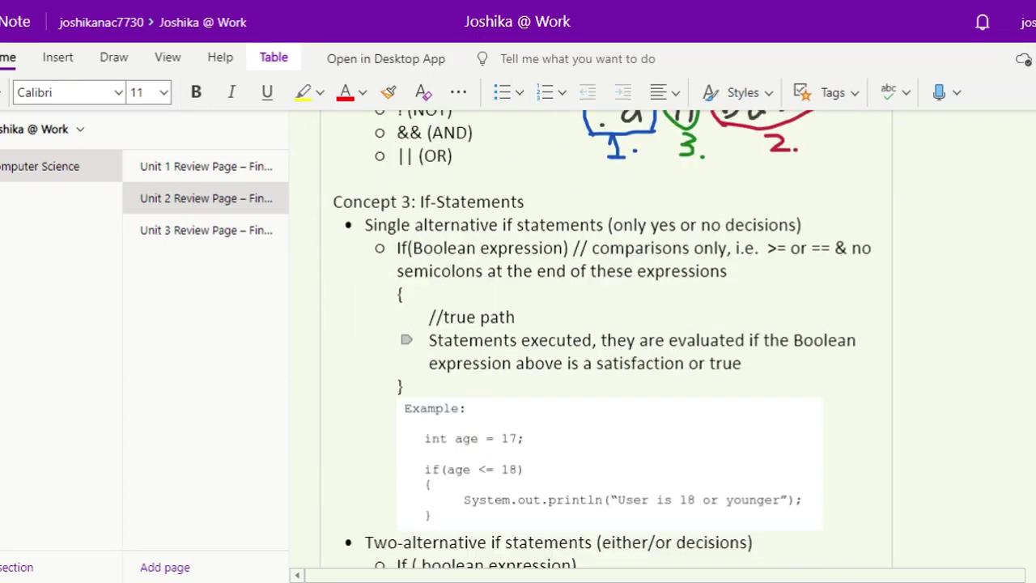
pyautogui.scroll(-10, 599, 340)
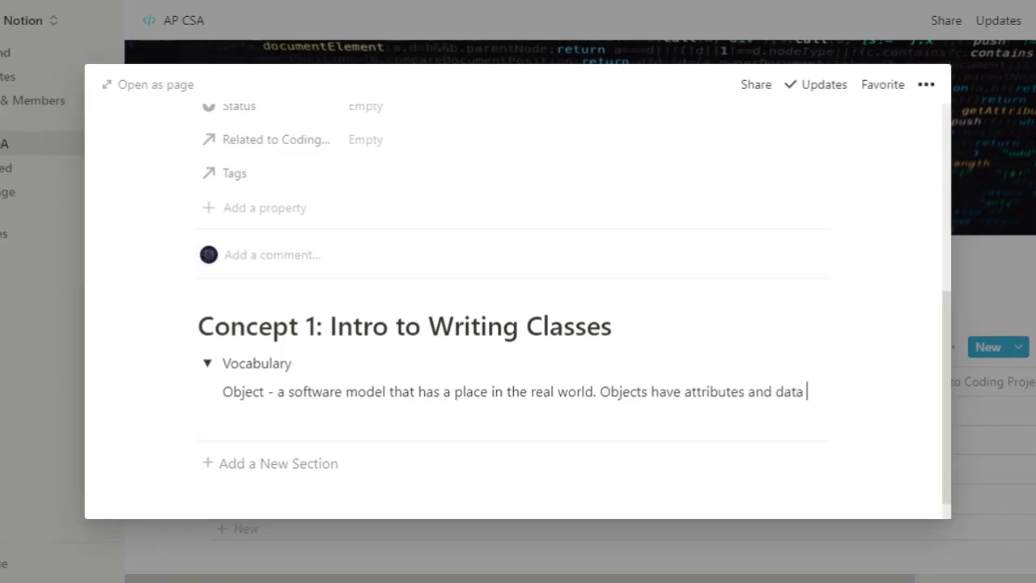
# Step: Complete the Object definition, define Class as a programmer-defined abstract data type, and bullet both
pyautogui.write('(which is the things that they "know") and behaviors')
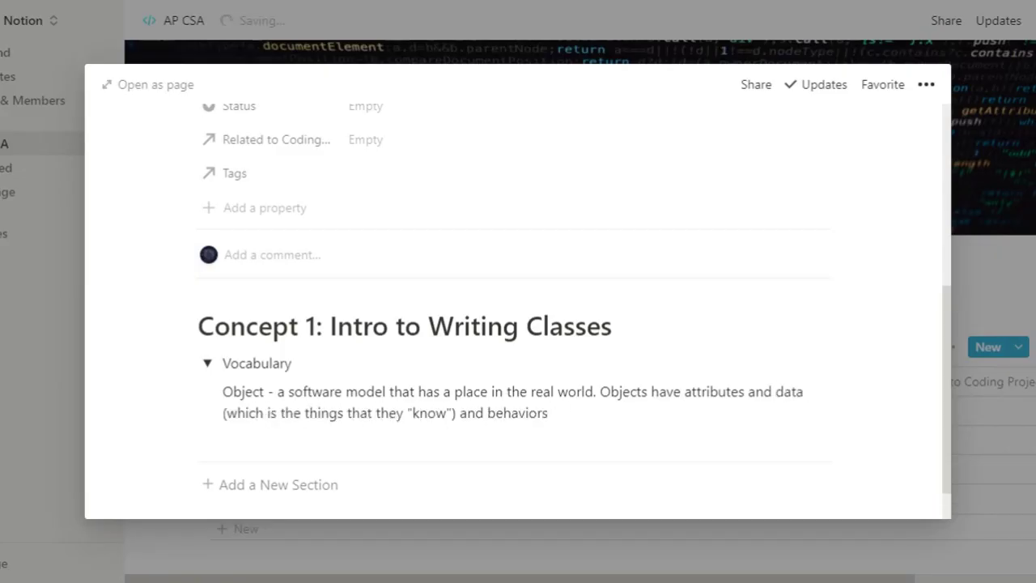
pyautogui.write('/methods (which are the things that they can do).')
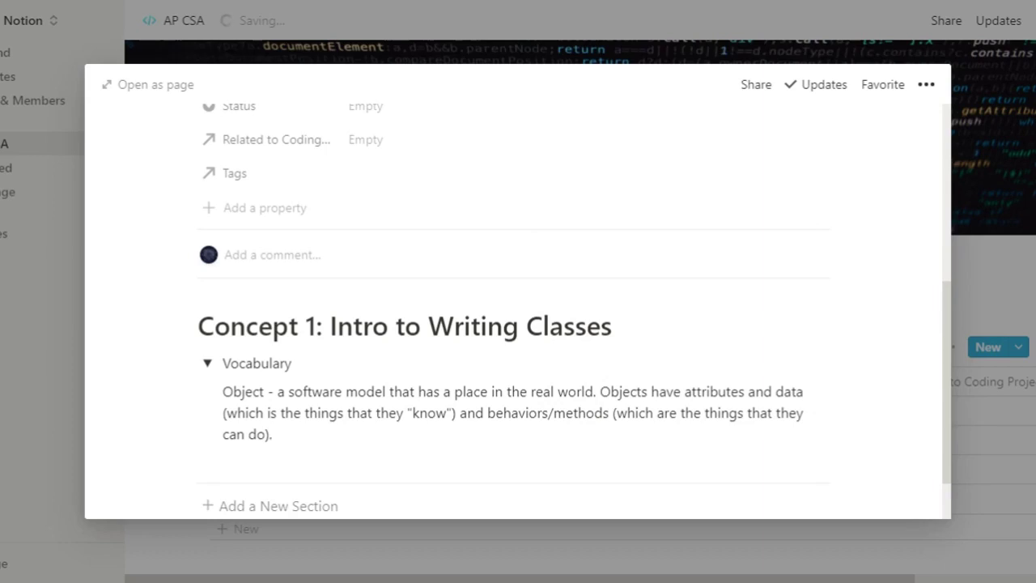
pyautogui.press('Return')
pyautogui.write('Class')
pyautogui.click(223, 391)
pyautogui.write('-')
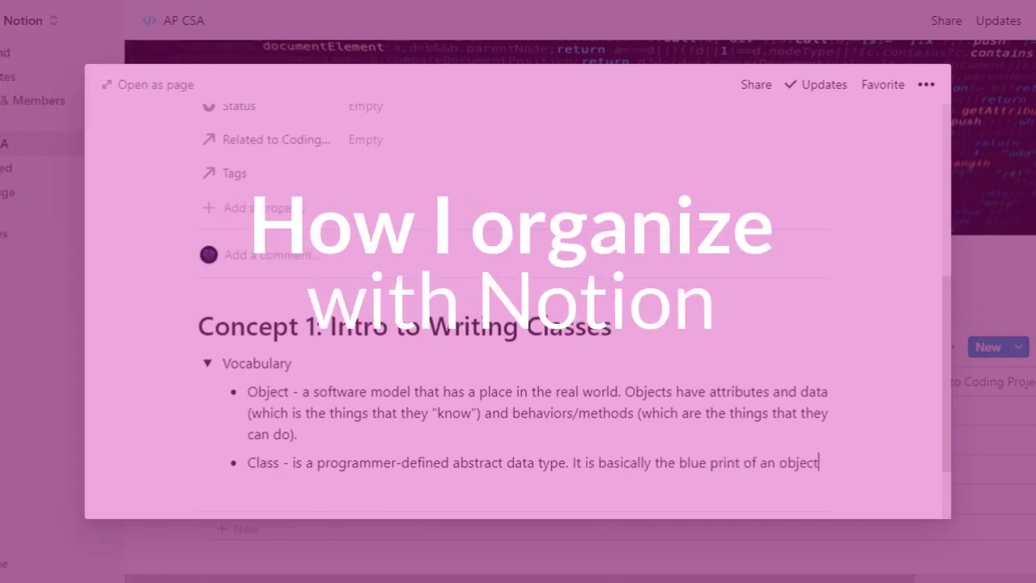
pyautogui.write(' object. Operations are methods (which')
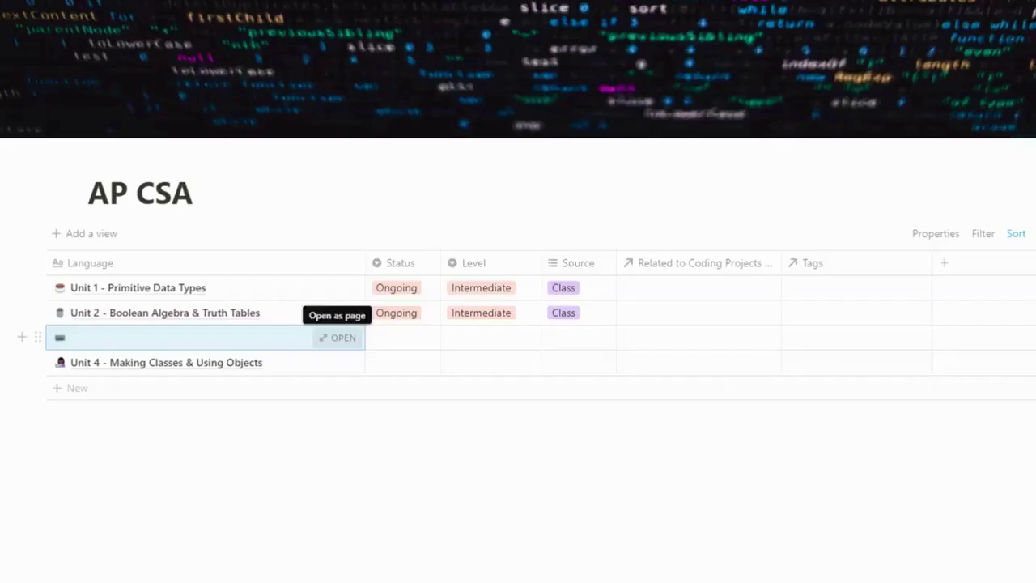
# Step: Open the new third row as a page and give it the keyboard emoji icon
pyautogui.click(353, 345)
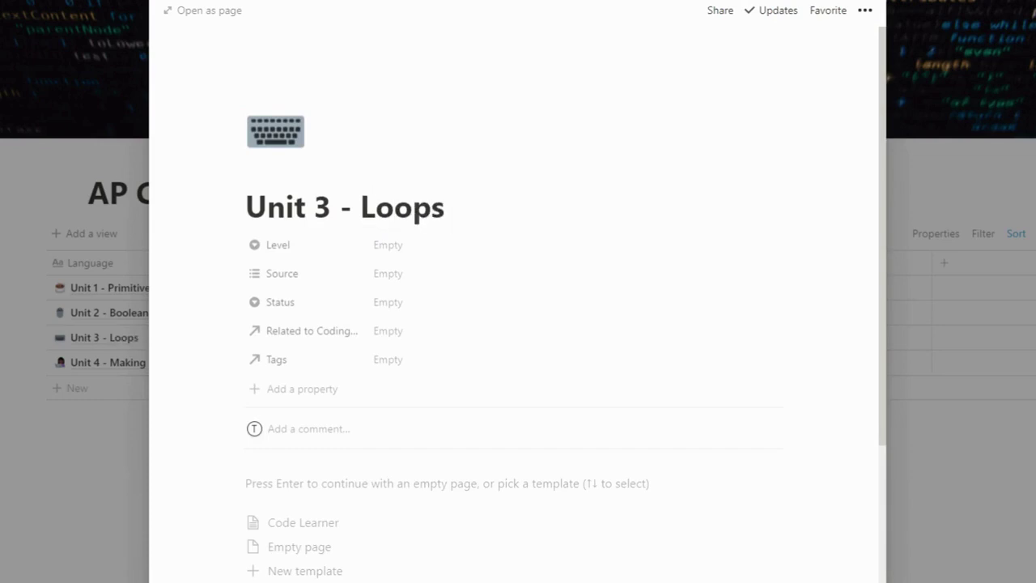
pyautogui.click(291, 134)
pyautogui.click(139, 263)
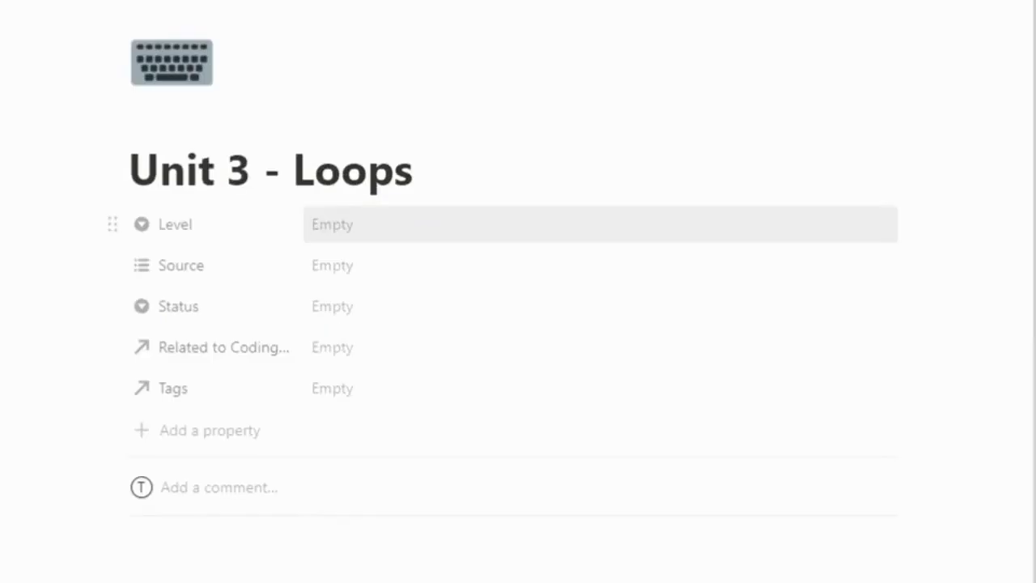
# Step: Tag the page Level Intermediate, Source Class and Status Ongoing
pyautogui.click(417, 242)
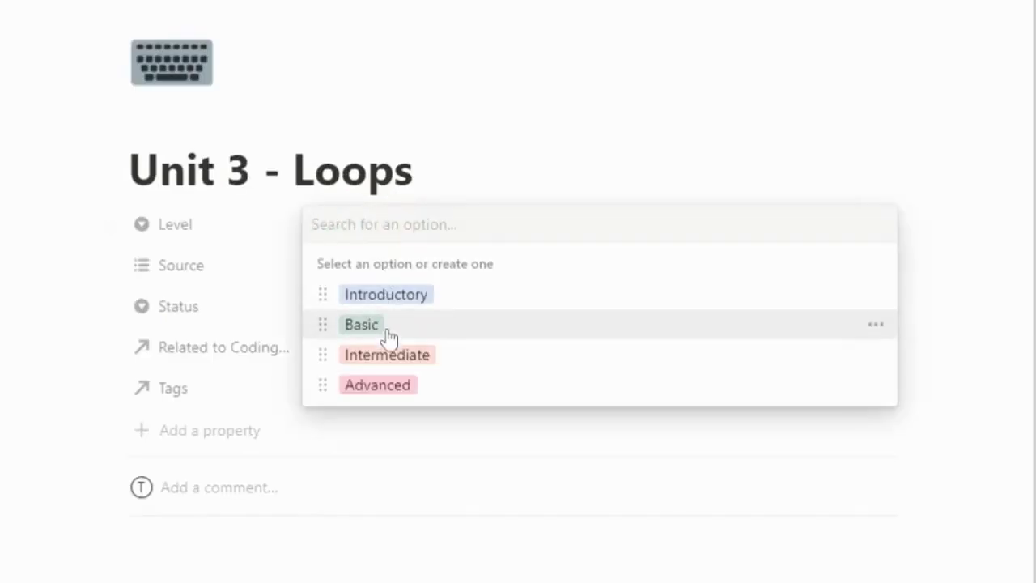
pyautogui.click(389, 356)
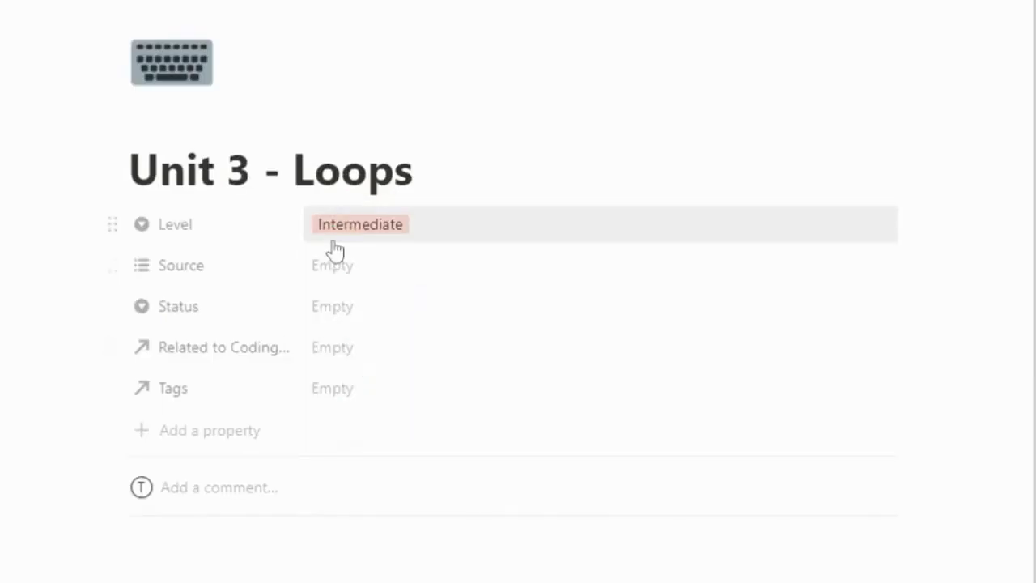
pyautogui.click(348, 277)
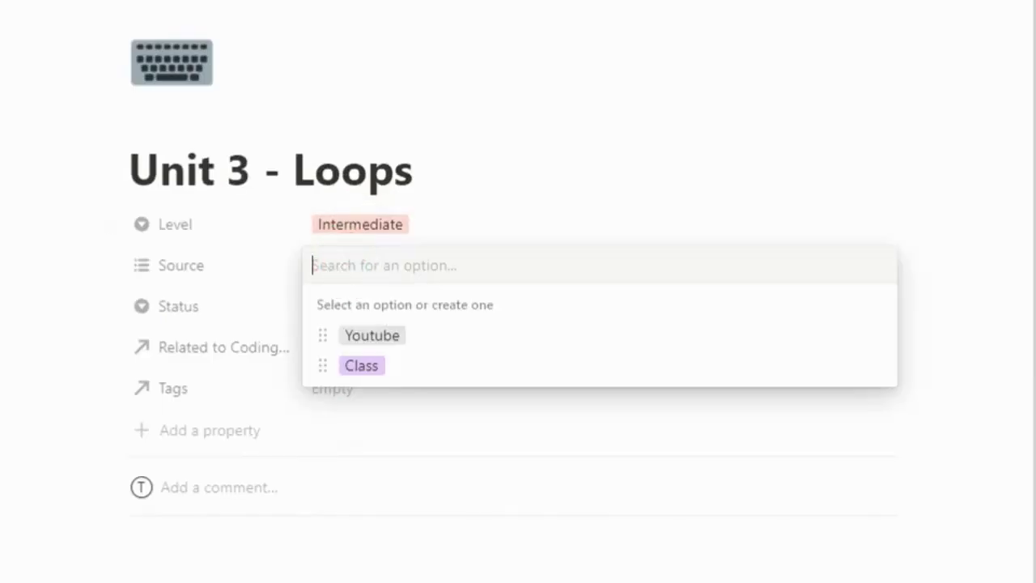
pyautogui.click(381, 370)
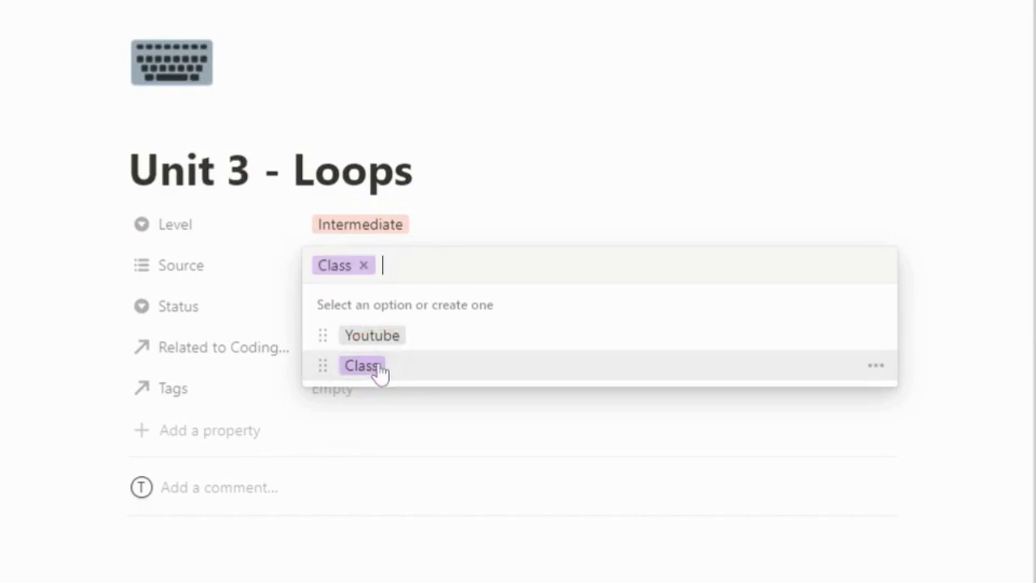
pyautogui.click(261, 296)
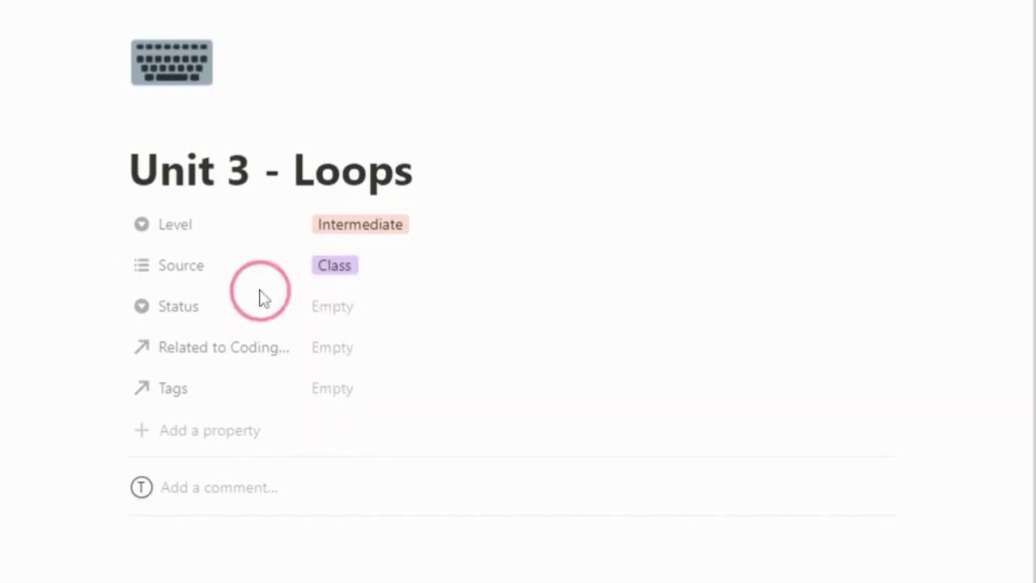
pyautogui.click(335, 306)
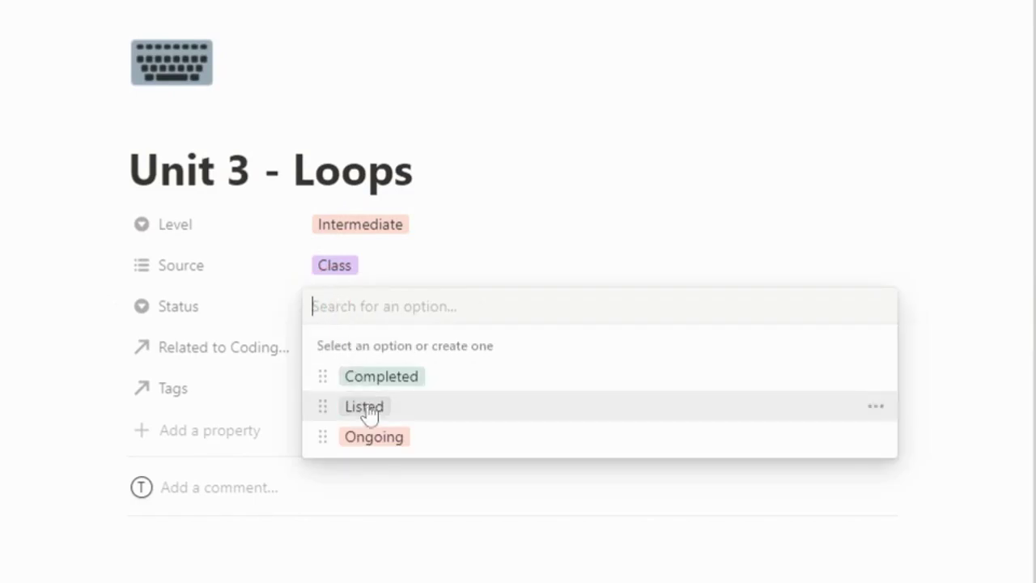
pyautogui.click(391, 447)
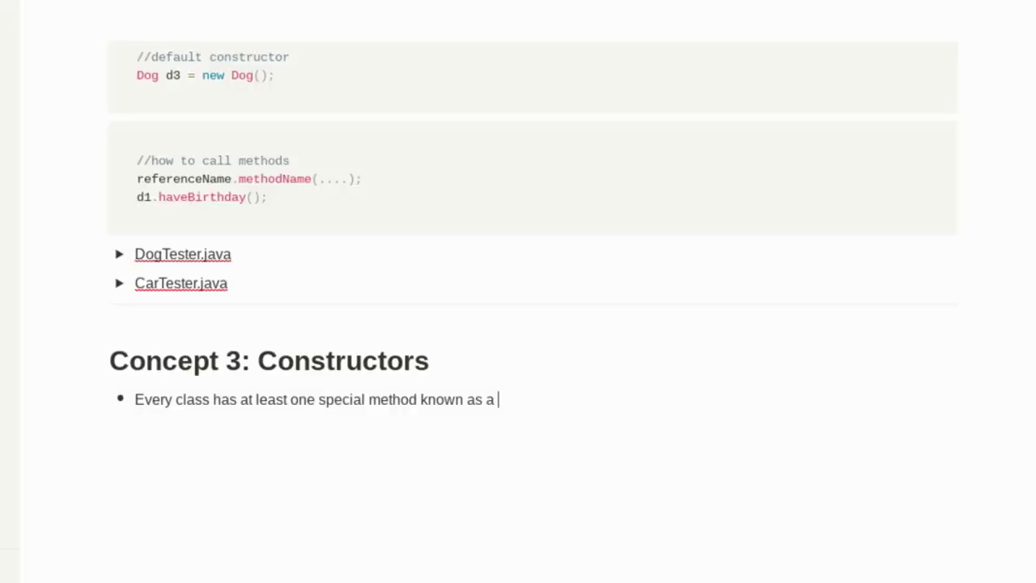
# Step: Write the note that every class has a special method, an italicized *constructor*, called whenever objects are created
pyautogui.write('*constri')
pyautogui.press('BackSpace')
pyautogui.write('uctor*')
pyautogui.press('Return')
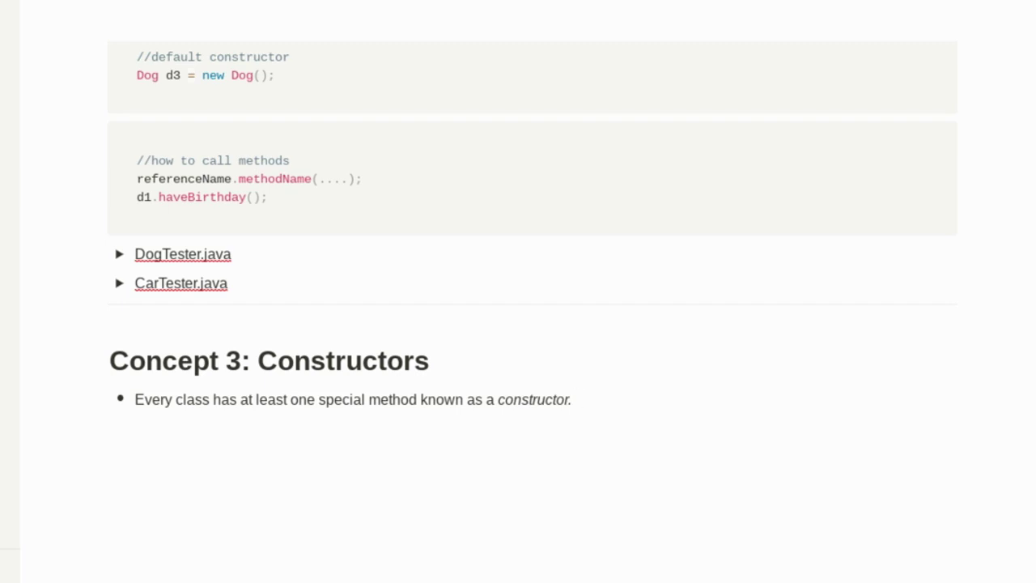
pyautogui.hotkey('ctrl', 'BackSpace')
pyautogui.write('constructor is automa')
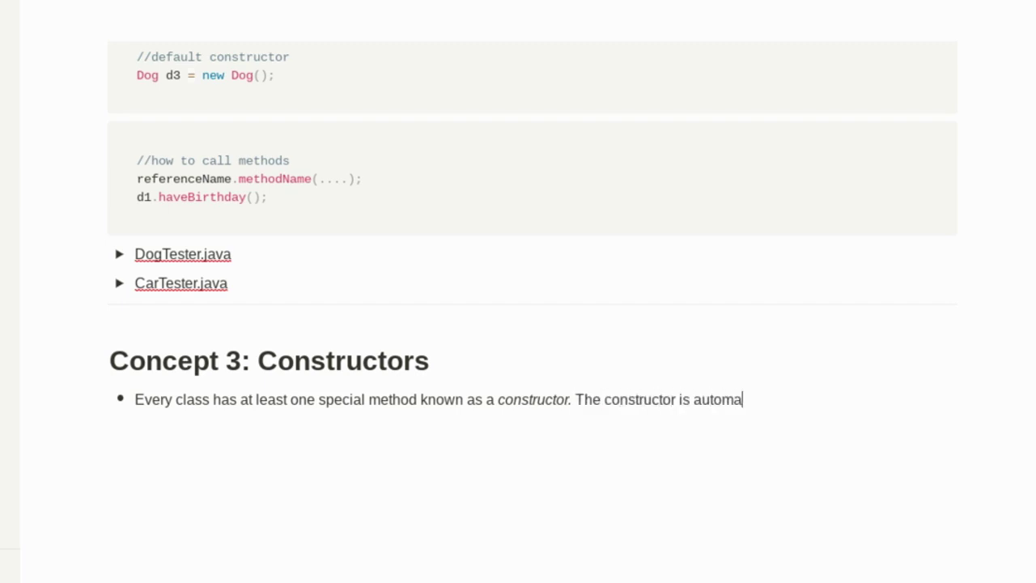
pyautogui.write('ed whenever an')
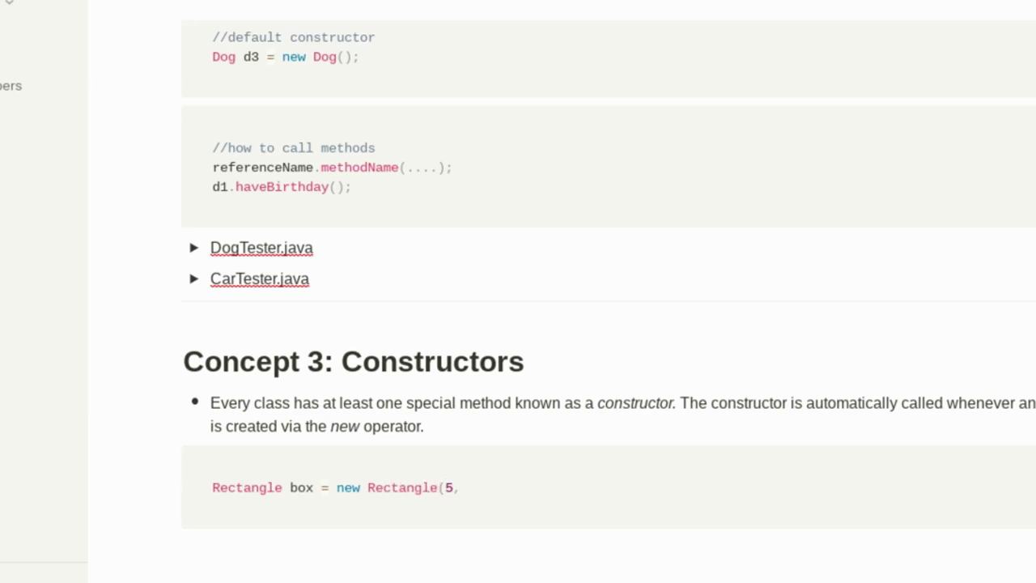
# Step: Finish the code line ending in 30); and begin the bullet 'The purpose of the constructor is to…'
pyautogui.write('30);')
pyautogui.press('Return')
pyautogui.press('BackSpace')
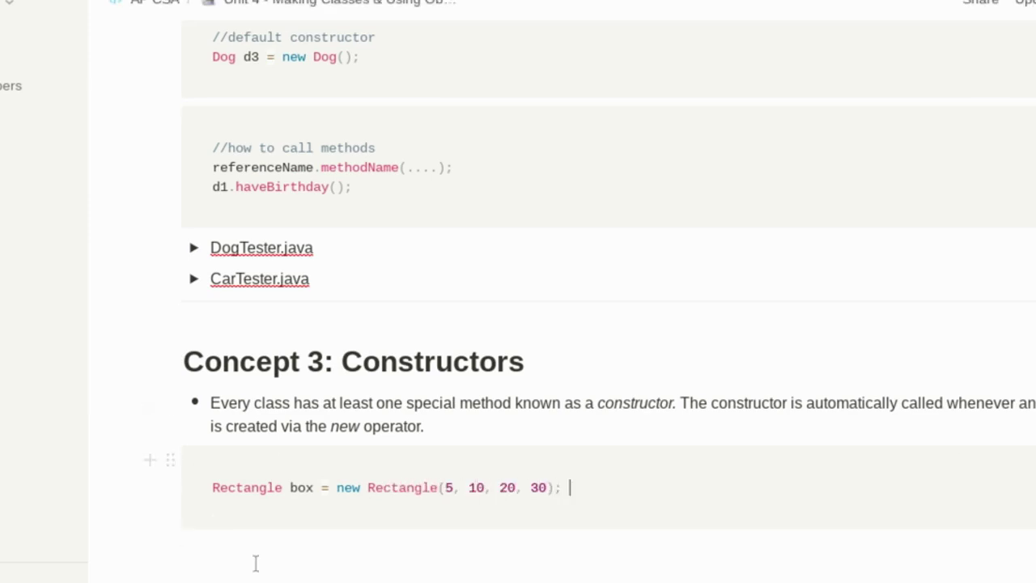
pyautogui.click(251, 560)
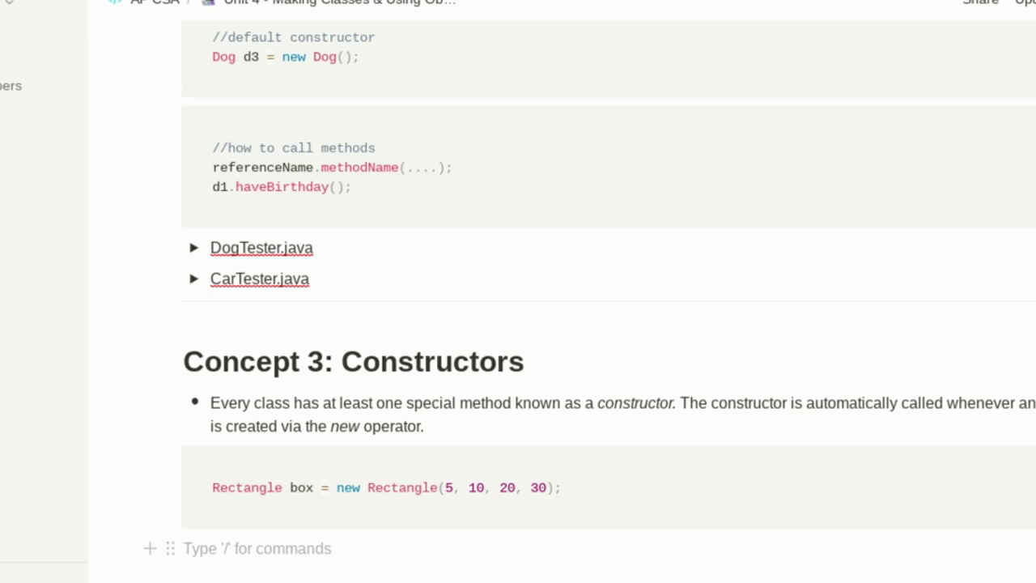
pyautogui.write('- The purpose of the constructor is to i')
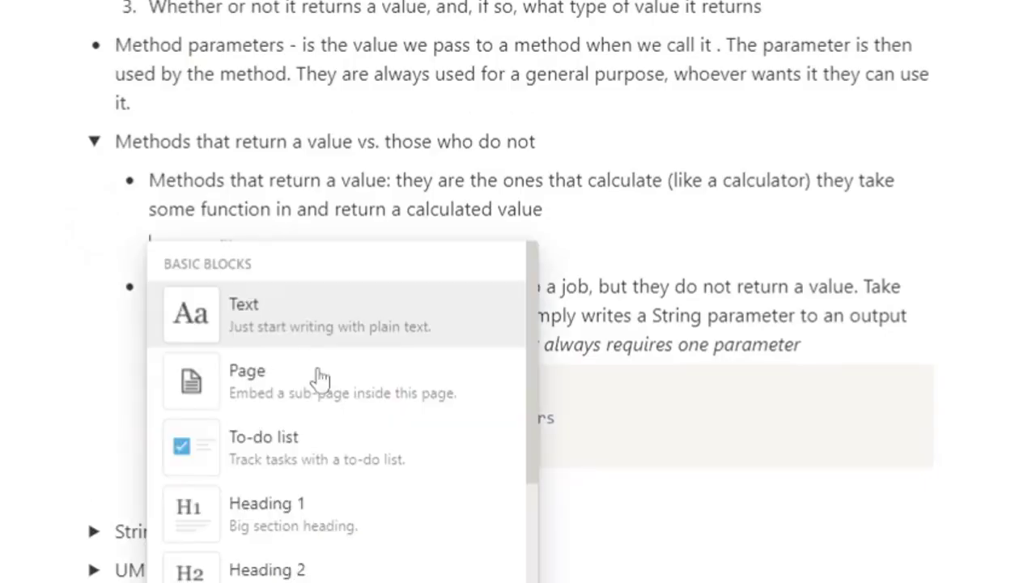
# Step: Add a code block under the return-value bullet: object-variable-name.method-name(param); then var.methodName(parameters);
pyautogui.scroll(-5, 321, 384)
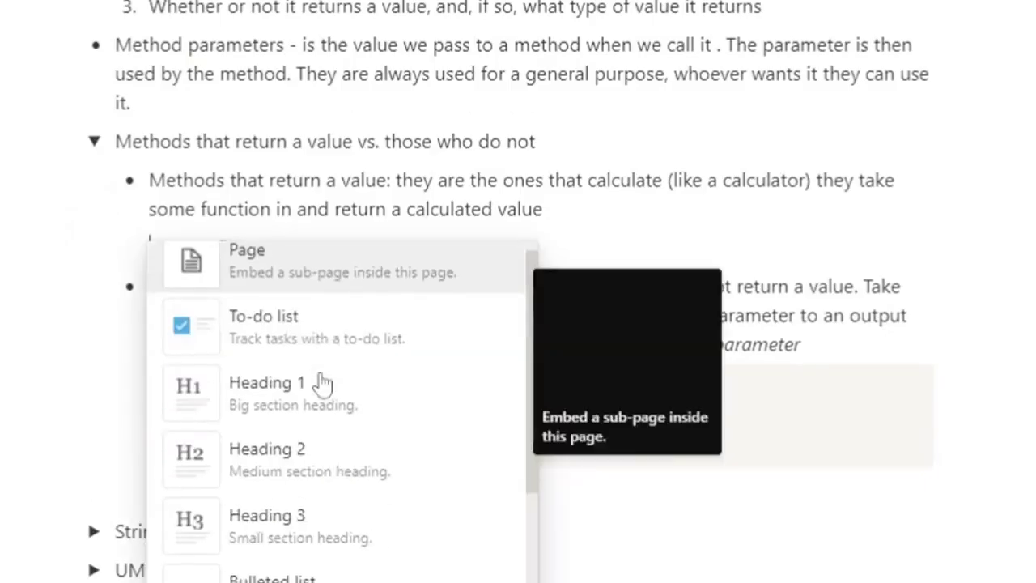
pyautogui.scroll(-15, 320, 383)
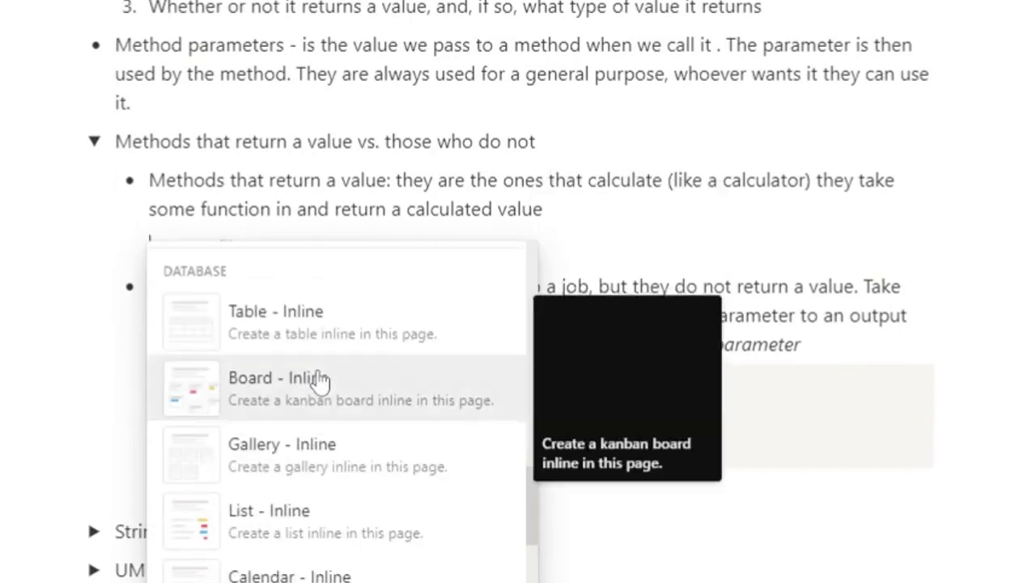
pyautogui.scroll(-12, 320, 383)
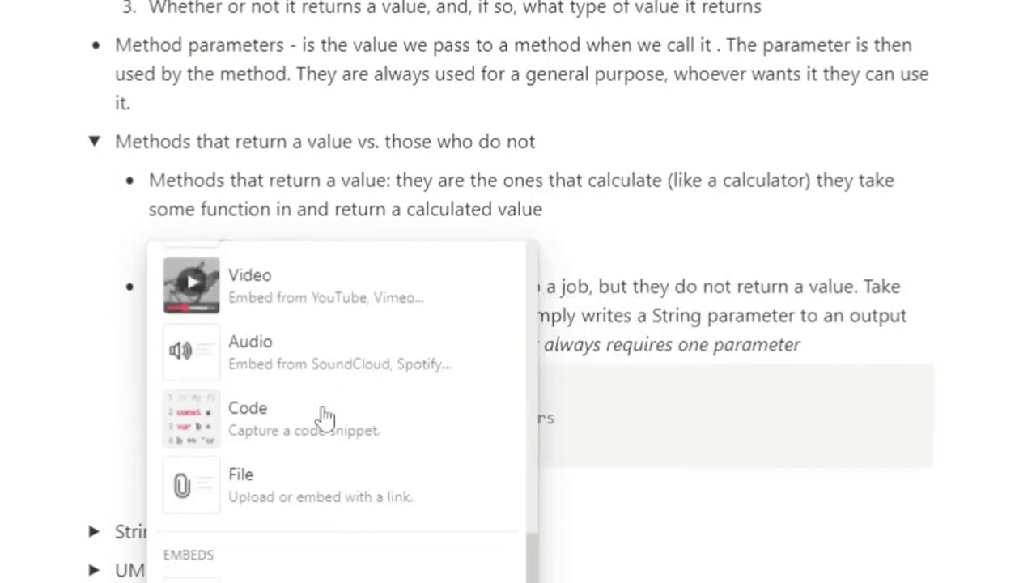
pyautogui.click(321, 423)
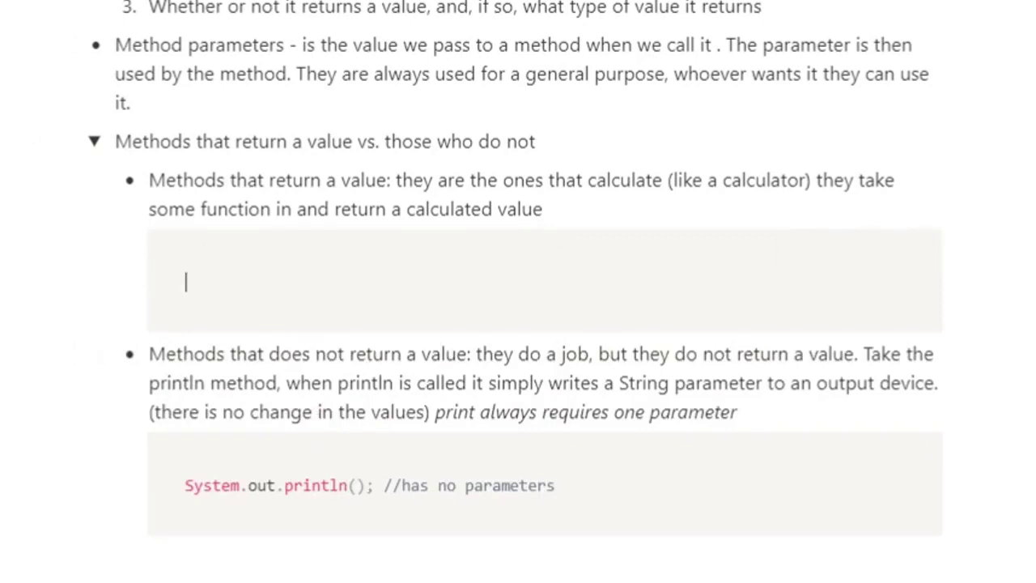
pyautogui.write('object-varib')
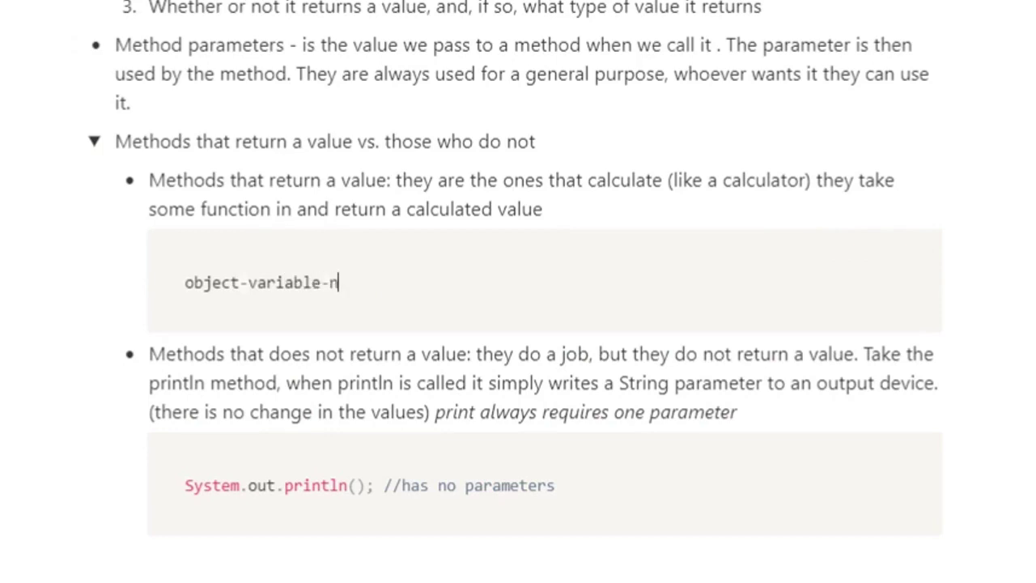
pyautogui.write('le-name.method')
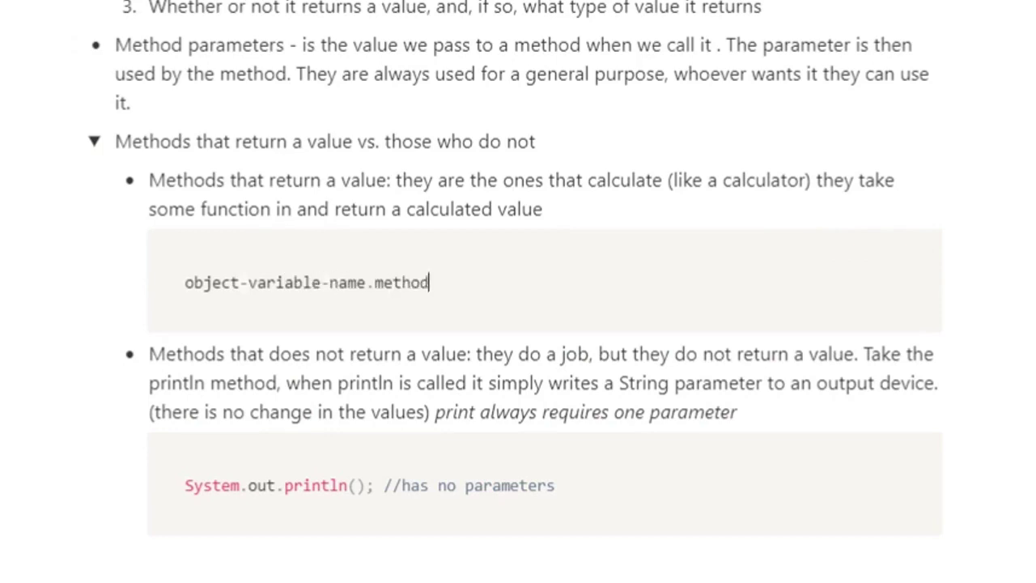
pyautogui.write('-name(paramterte')
pyautogui.press('BackSpace')
pyautogui.press('BackSpace')
pyautogui.press('BackSpace')
pyautogui.press('BackSpace')
pyautogui.press('BackSpace')
pyautogui.press('BackSpace')
pyautogui.press('BackSpace')
pyautogui.press('BackSpace')
pyautogui.press('BackSpace')
pyautogui.press('BackSpace')
pyautogui.write('param')
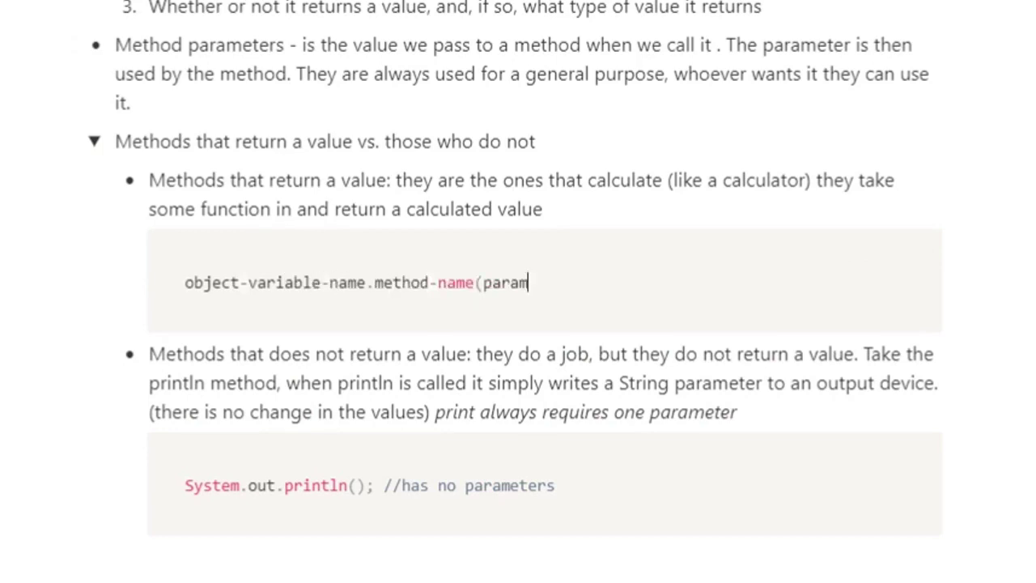
pyautogui.write('(')
pyautogui.press('Return')
pyautogui.write('var.Method')
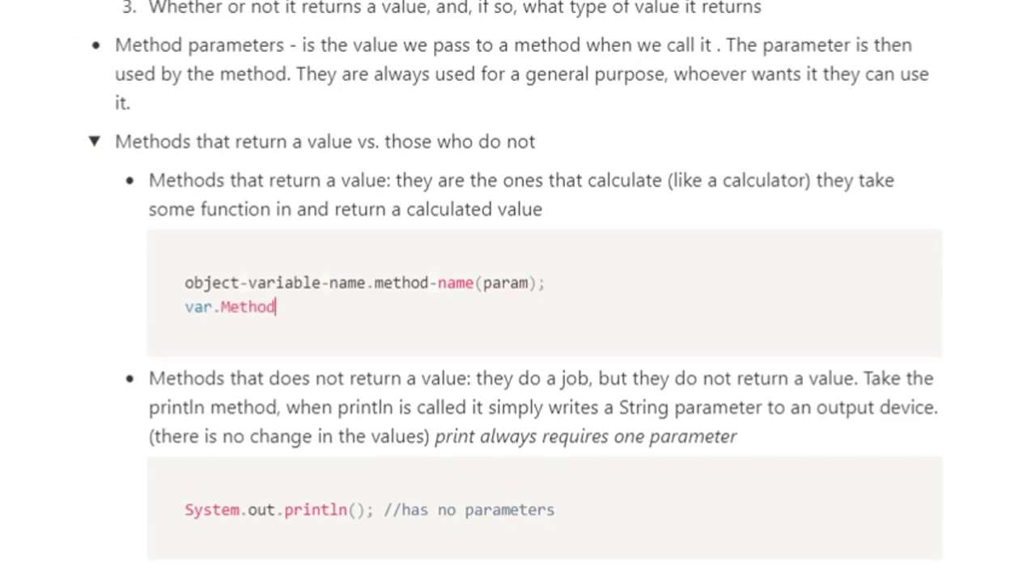
pyautogui.hotkey('ctrl', 'BackSpace')
pyautogui.write('methodName')
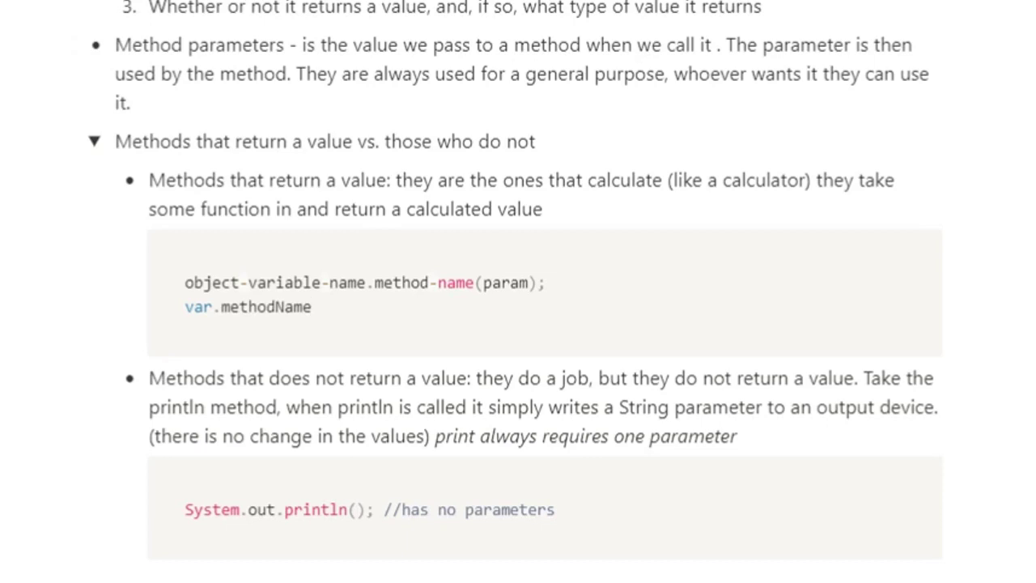
pyautogui.write('(parameters);')
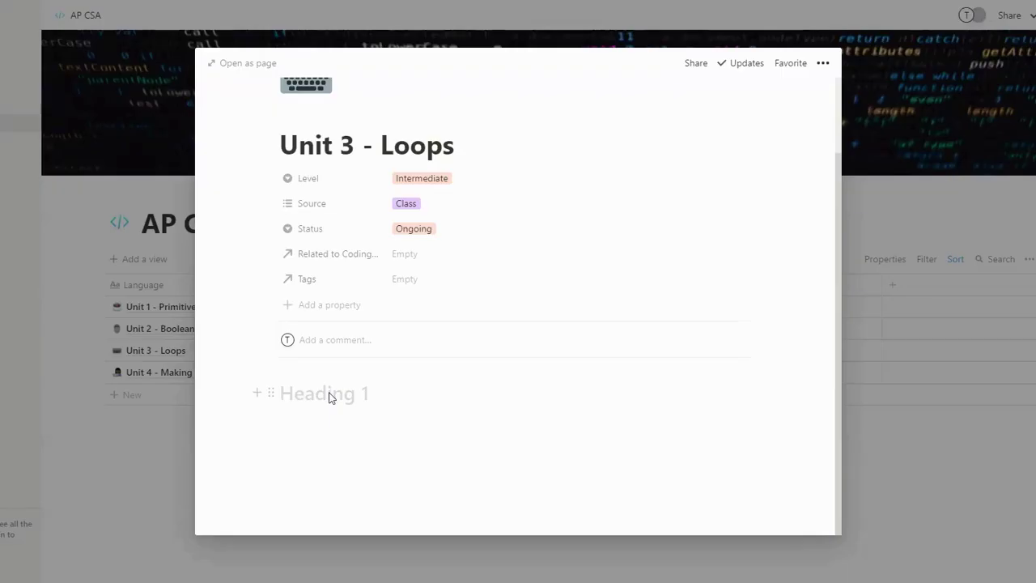
# Step: On the new unit page, write that every class has a *constructor*, automatically called whenever an object is created
pyautogui.write('Conce')
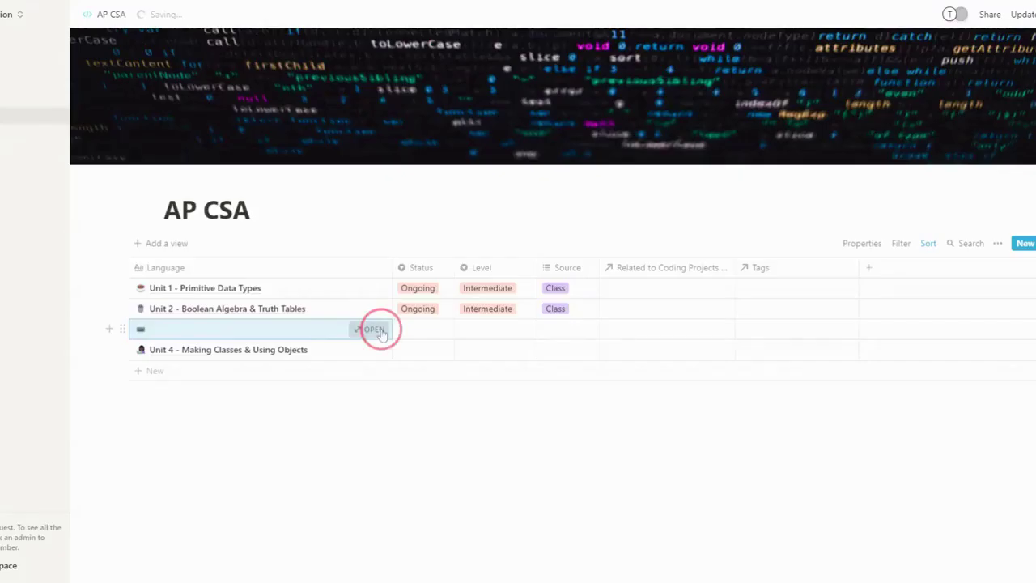
pyautogui.click(377, 328)
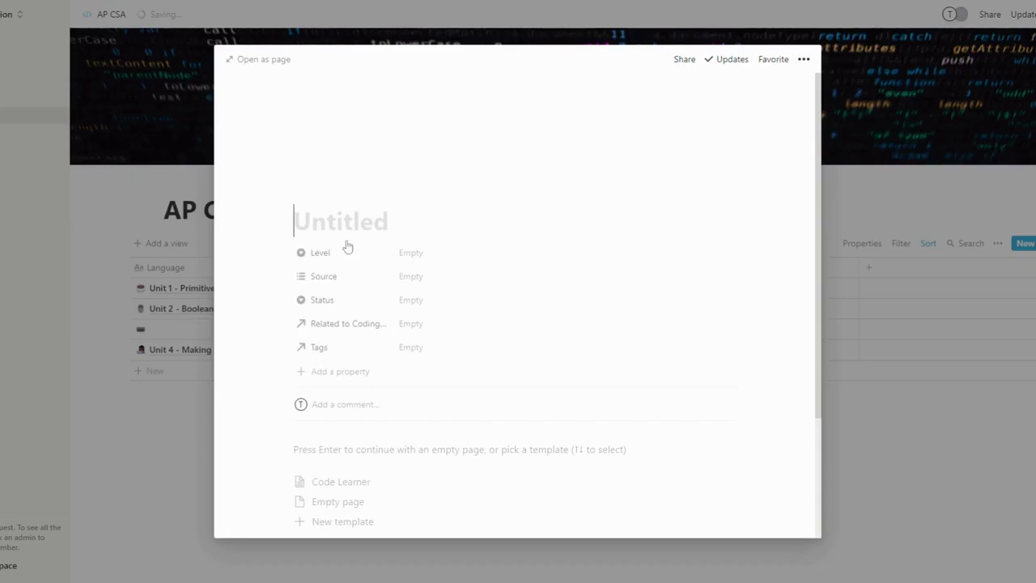
pyautogui.write('Unit')
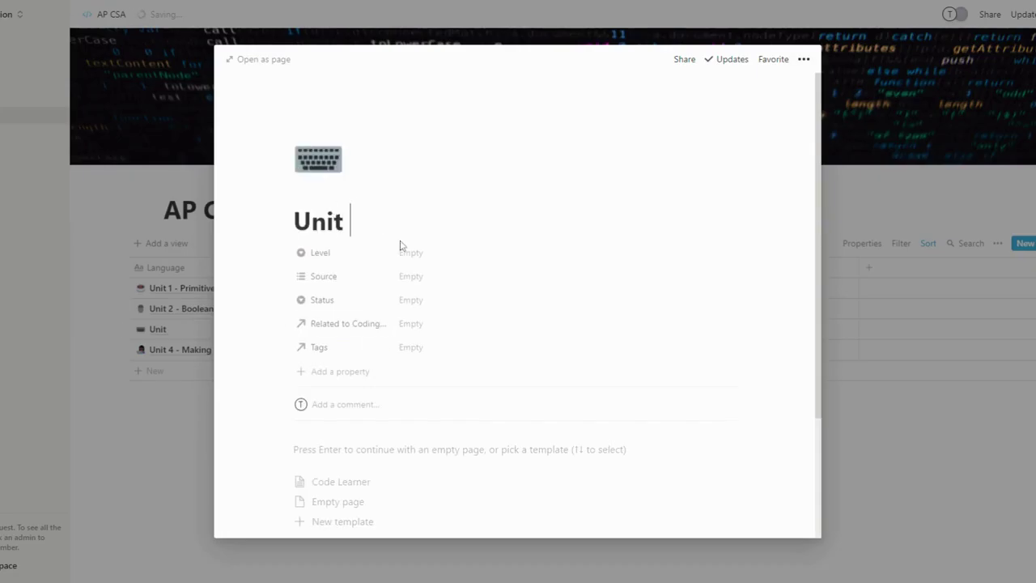
pyautogui.write('Ev')
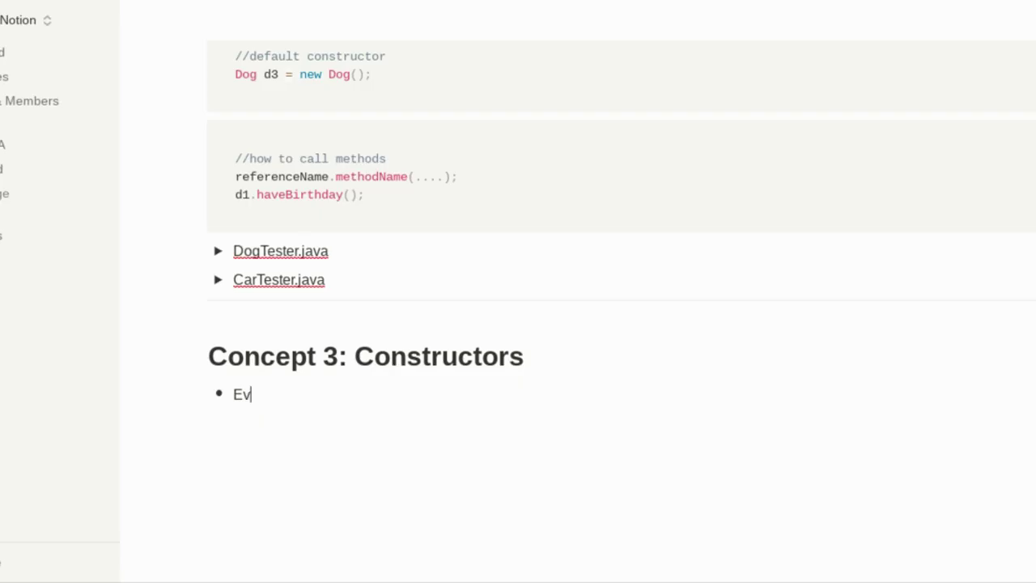
pyautogui.write('ery class has at least one special method known as a *constructor*')
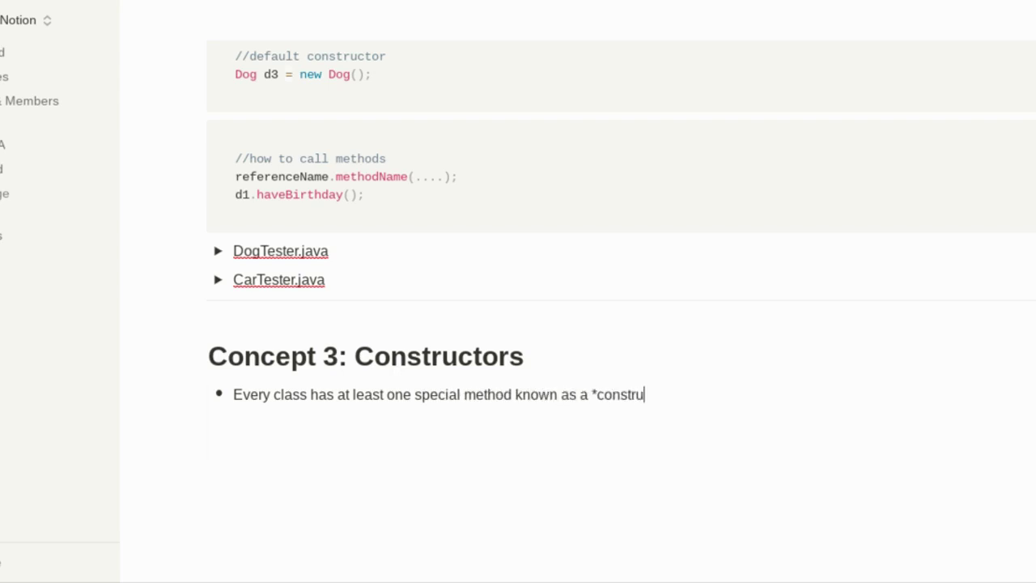
pyautogui.press('Return')
pyautogui.press('BackSpace')
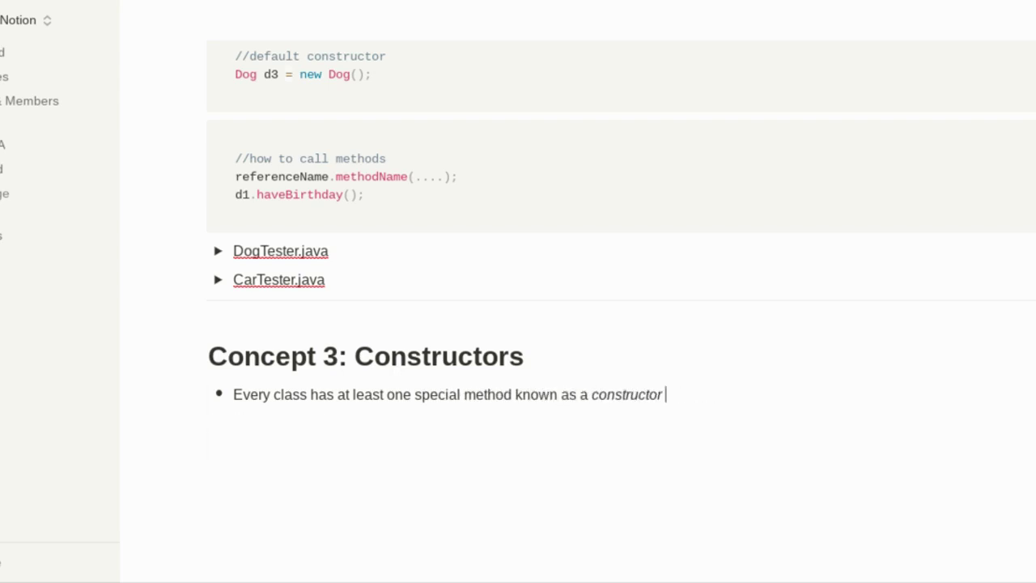
pyautogui.write('. The constructor is automatically called whenever an object is')
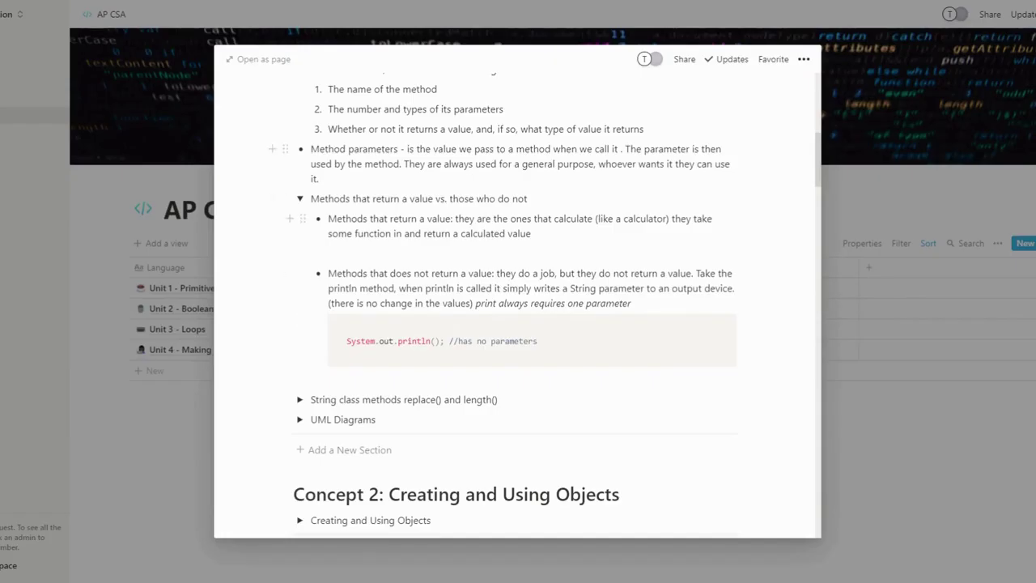
# Step: Insert a code block with object-variable-name.method-name(param); and var.methodName(parameters); on two lines
pyautogui.click(301, 254)
pyautogui.scroll(-3, 416, 340)
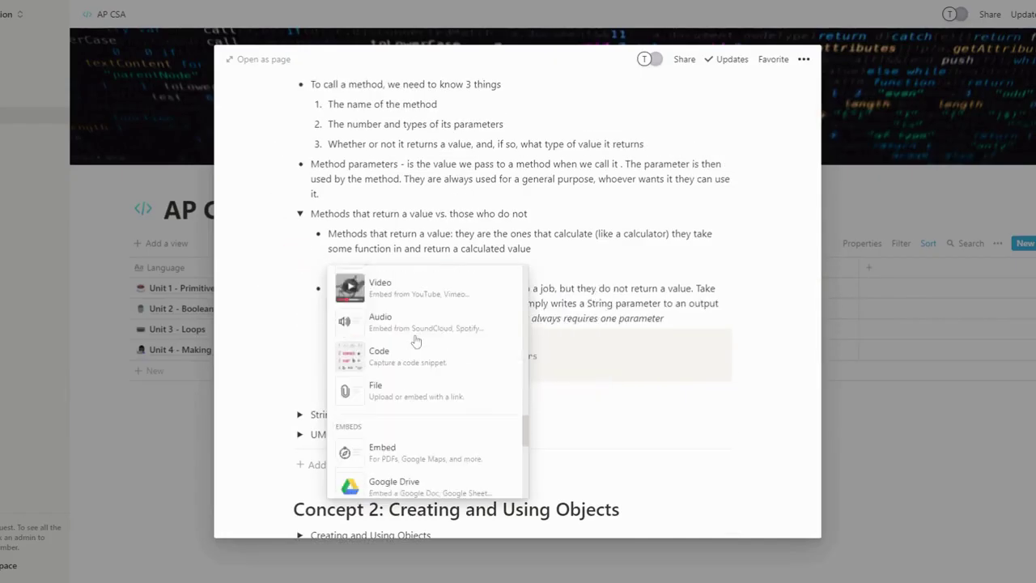
pyautogui.click(396, 353)
pyautogui.write('object-variable-name.')
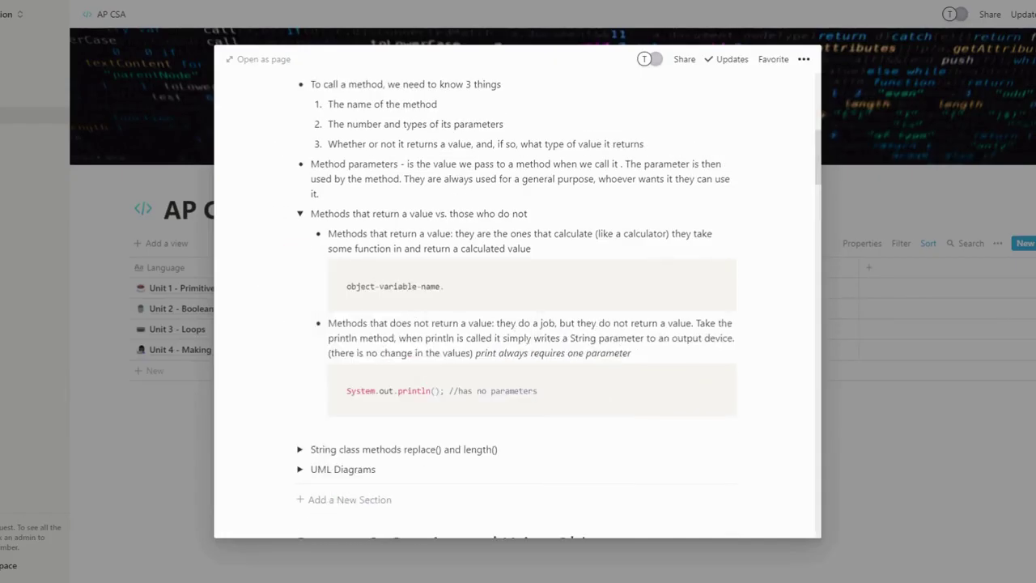
pyautogui.write('method-name(param);')
pyautogui.press('Return')
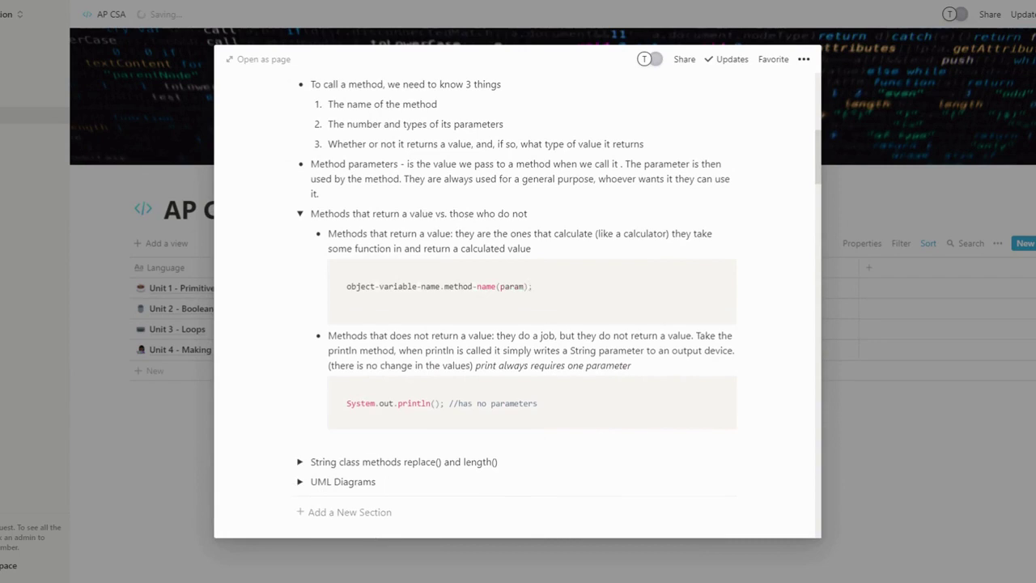
pyautogui.write('var.methodName(parameters);')
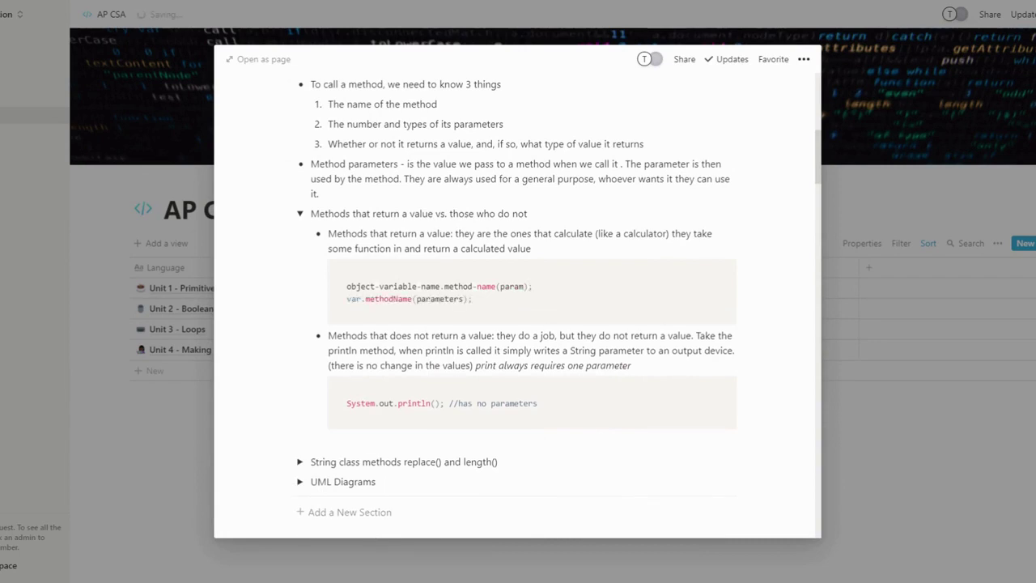